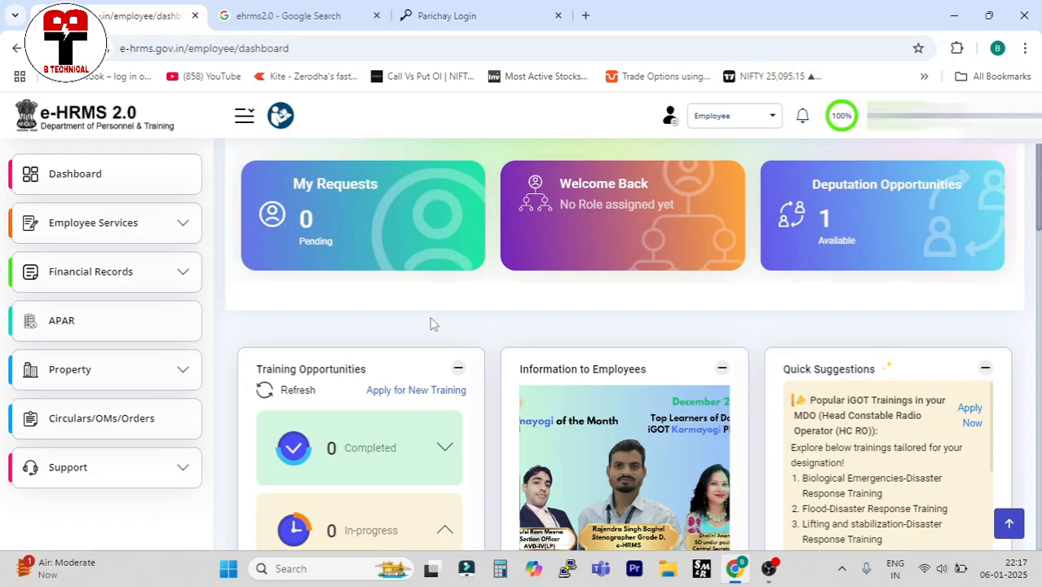
Switch to the 'ehrms2.0 - Google Search' tab listing the e-HRMS and Parichay login links.
click(253, 18)
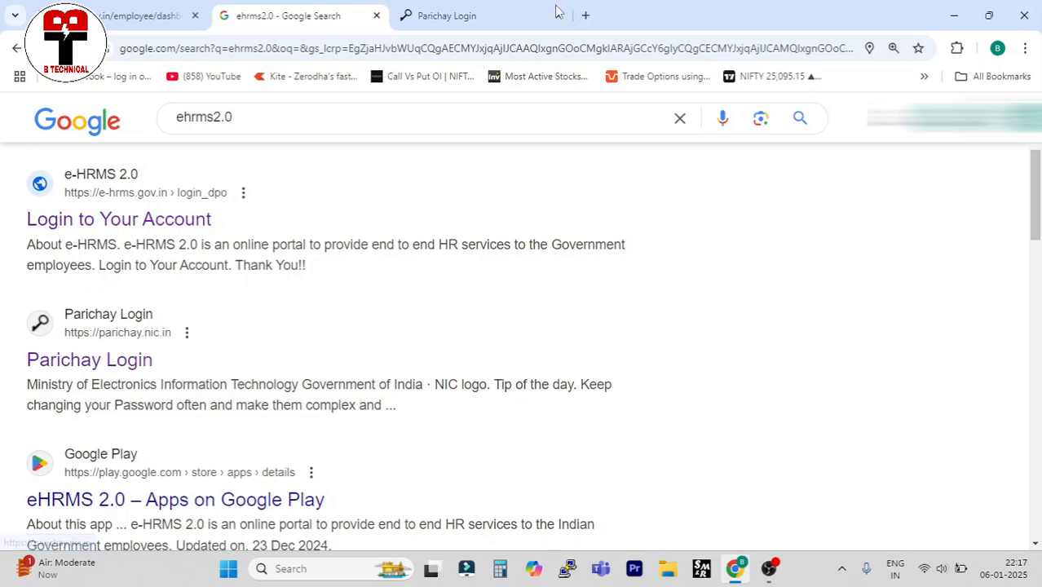
Switch to the Parichay Login tab with its empty email-or-mobile and password form.
click(477, 16)
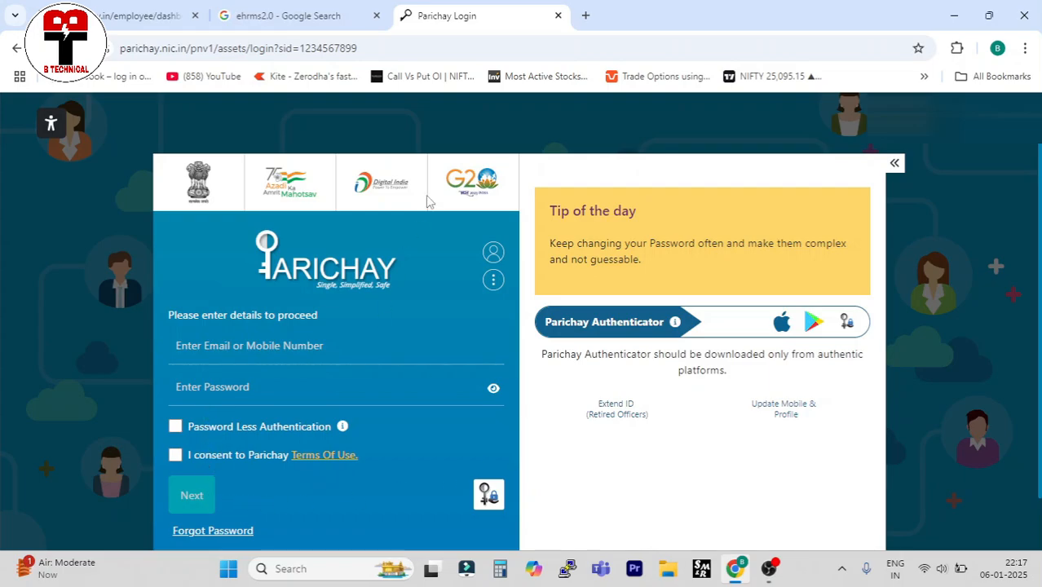
Return to the first tab showing the e-HRMS employee dashboard.
click(127, 18)
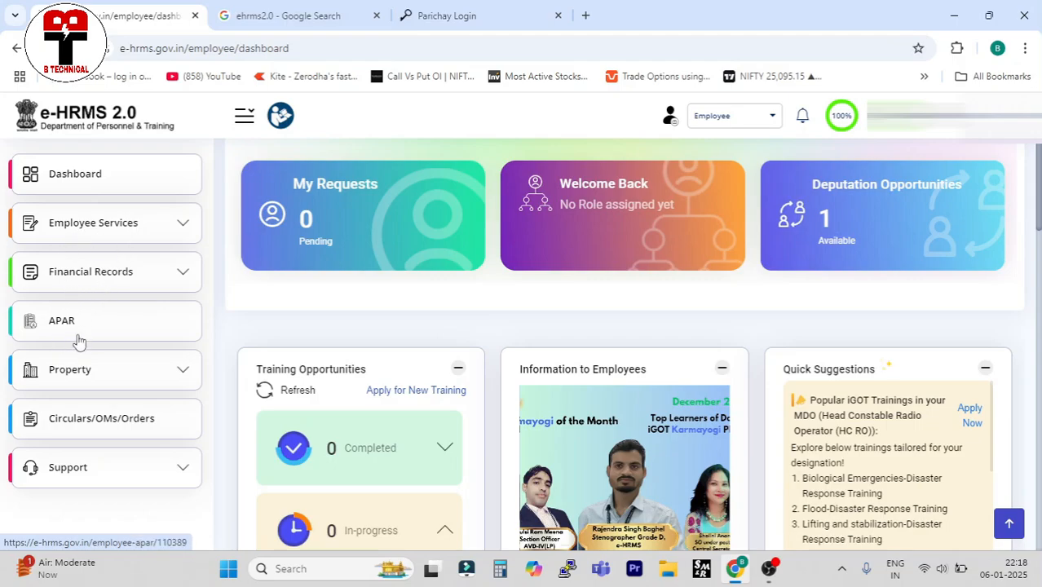
Open the Intimation form under Property in the sidebar.
click(93, 378)
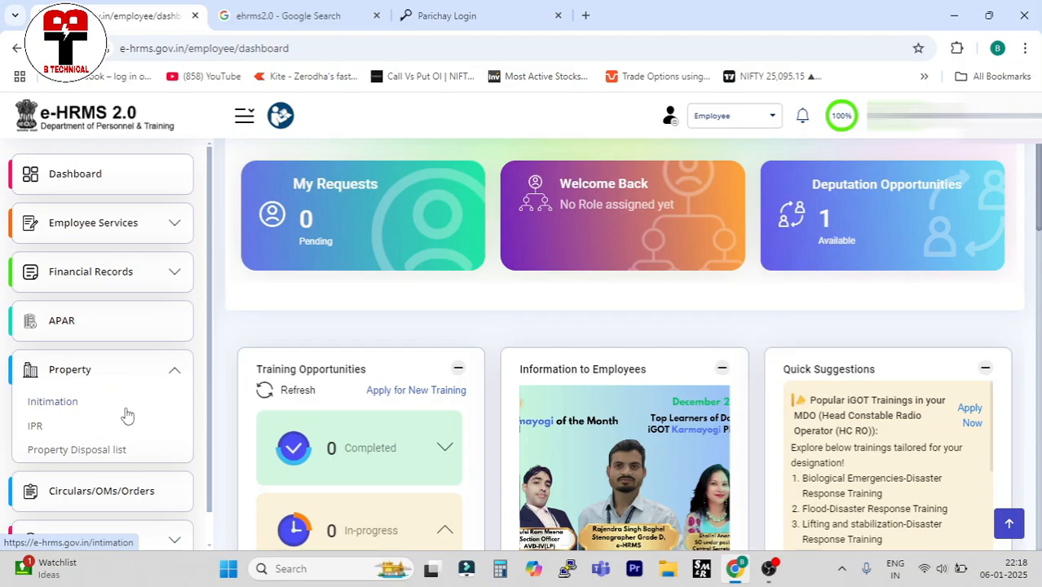
click(55, 409)
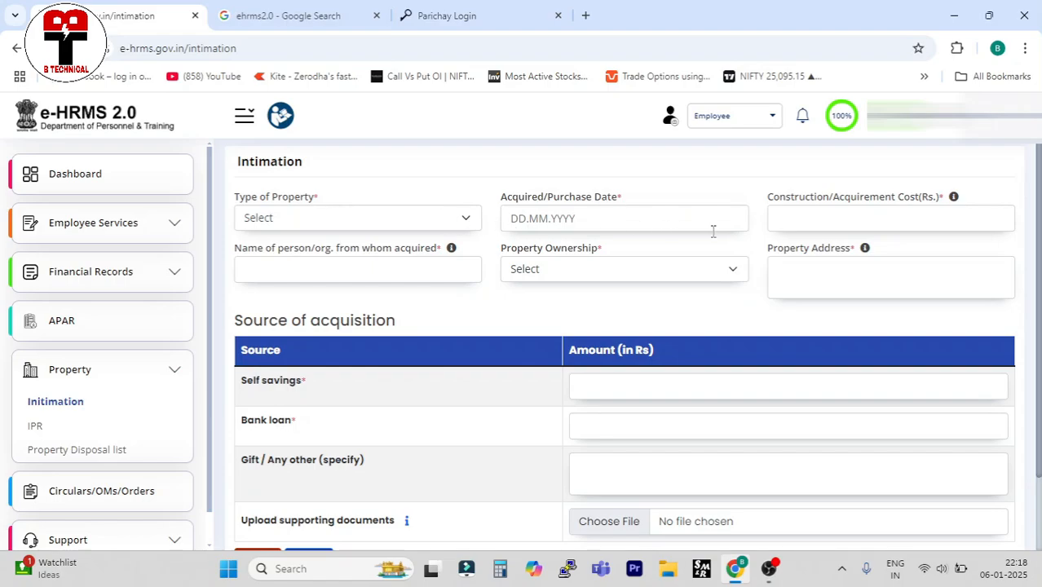
Choose LANDS as the property type and 05.01.2025 as the acquired/purchase date.
click(466, 220)
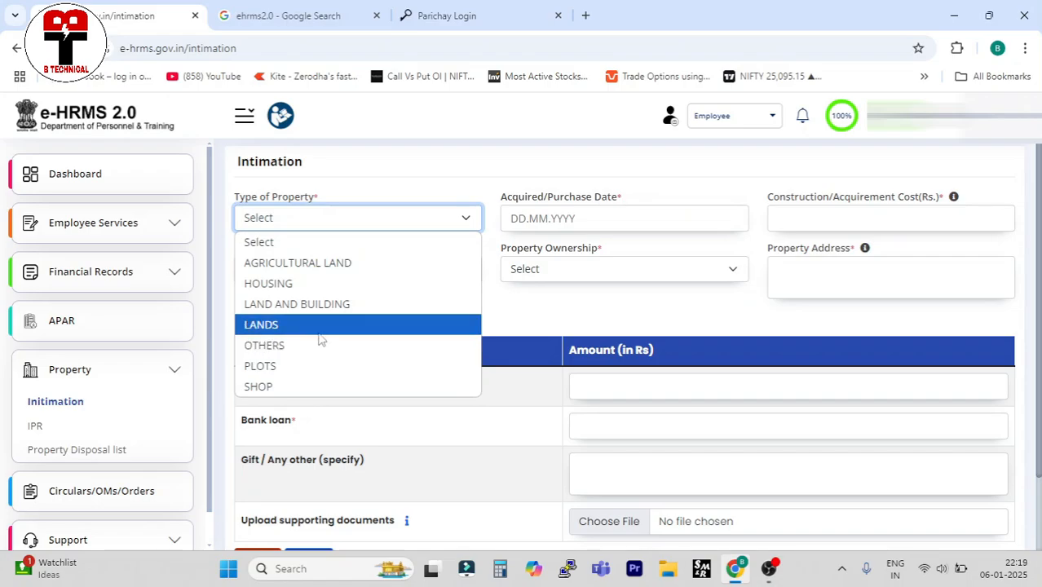
click(320, 331)
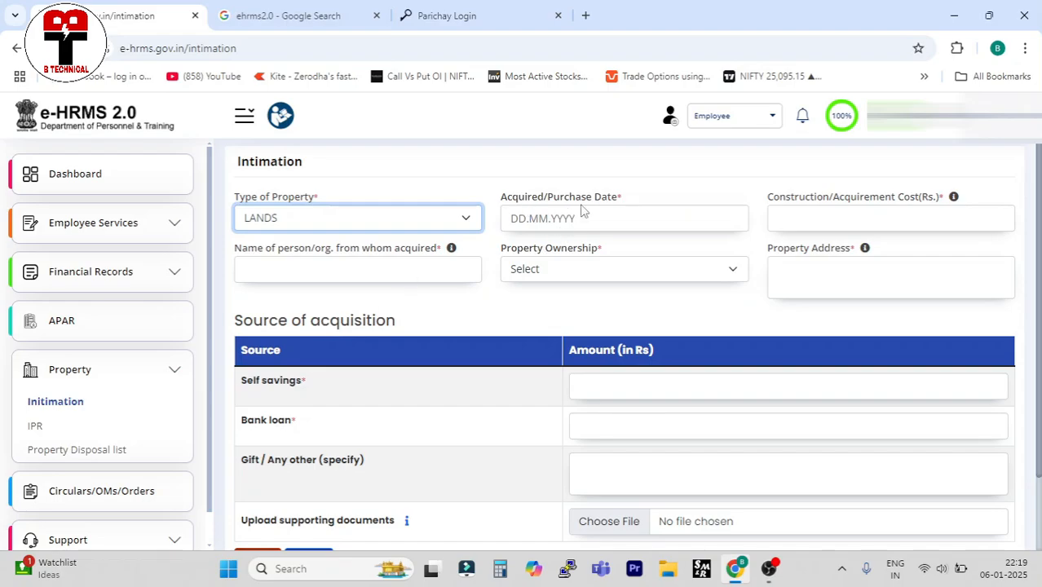
click(549, 223)
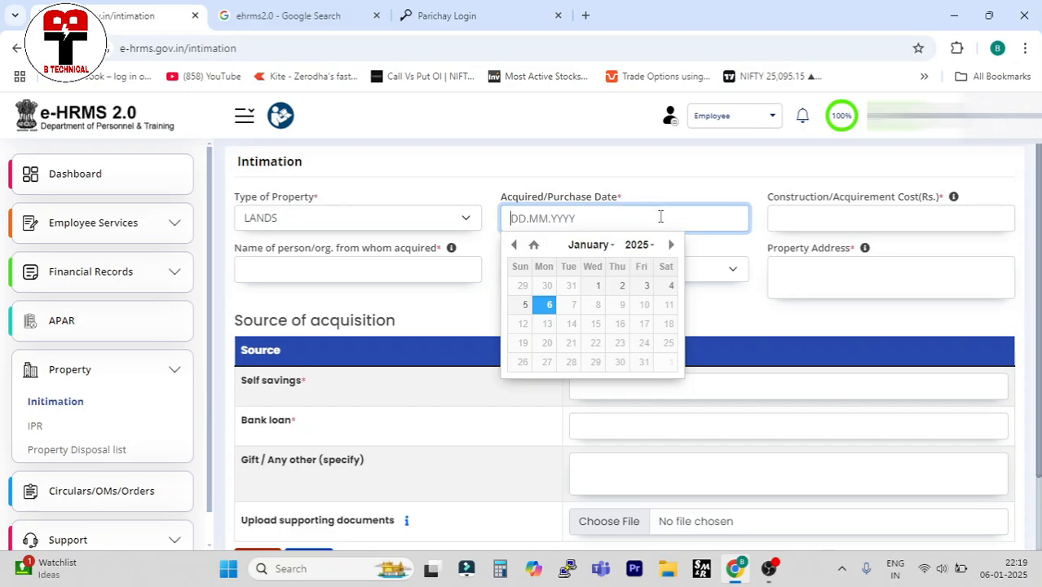
click(526, 307)
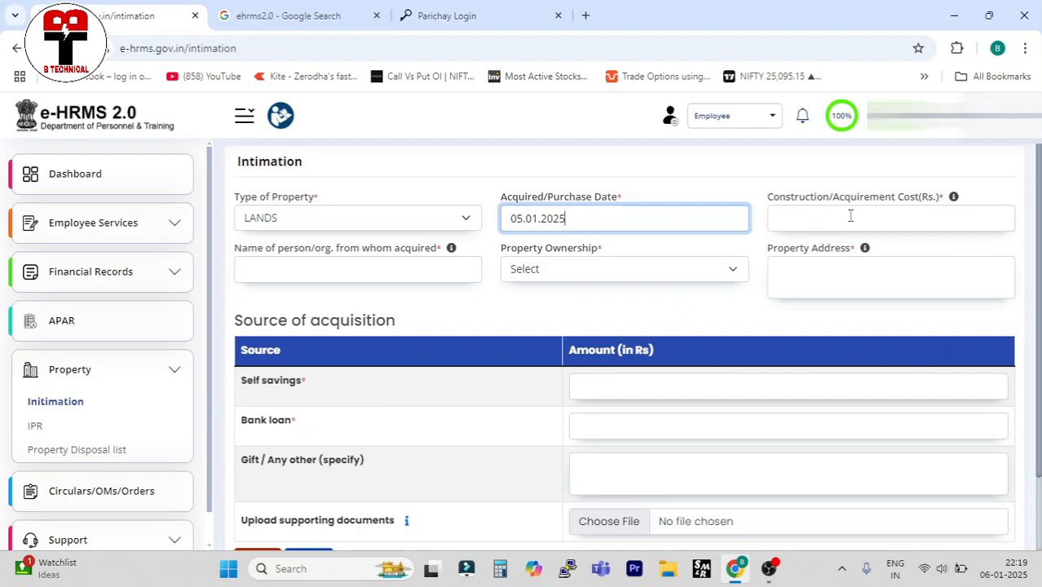
Enter 200000 as the construction/acquirement cost and fill in the seller's name.
click(805, 223)
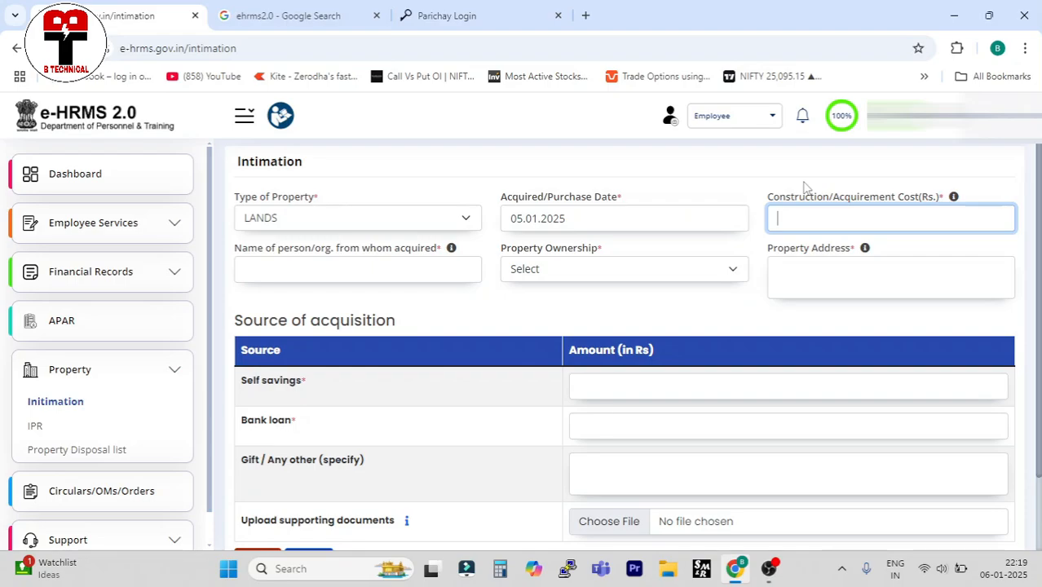
text(200000)
click(364, 266)
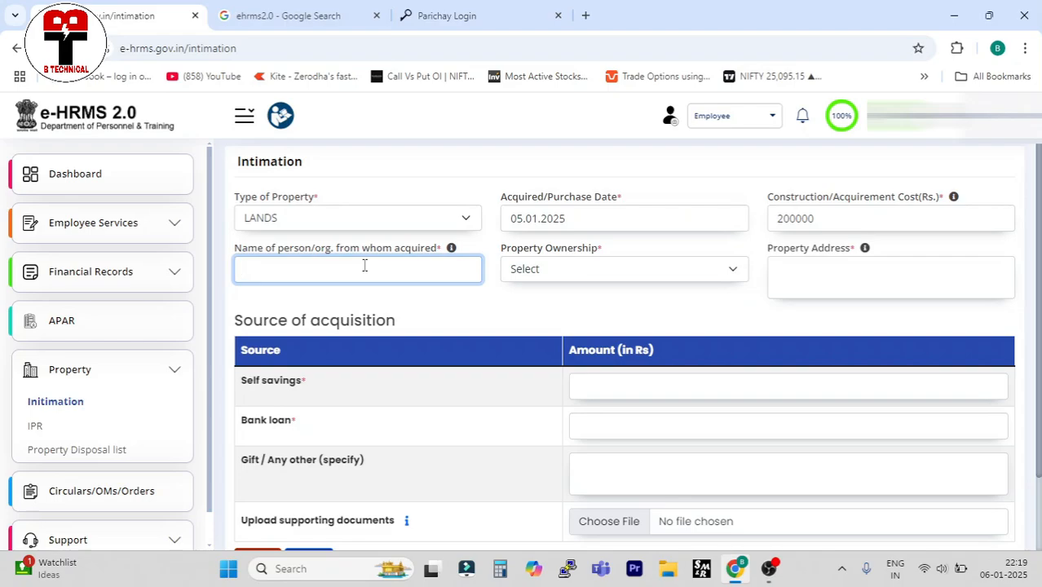
text(abcd)
Set Property Ownership to SPOUSE.
click(615, 277)
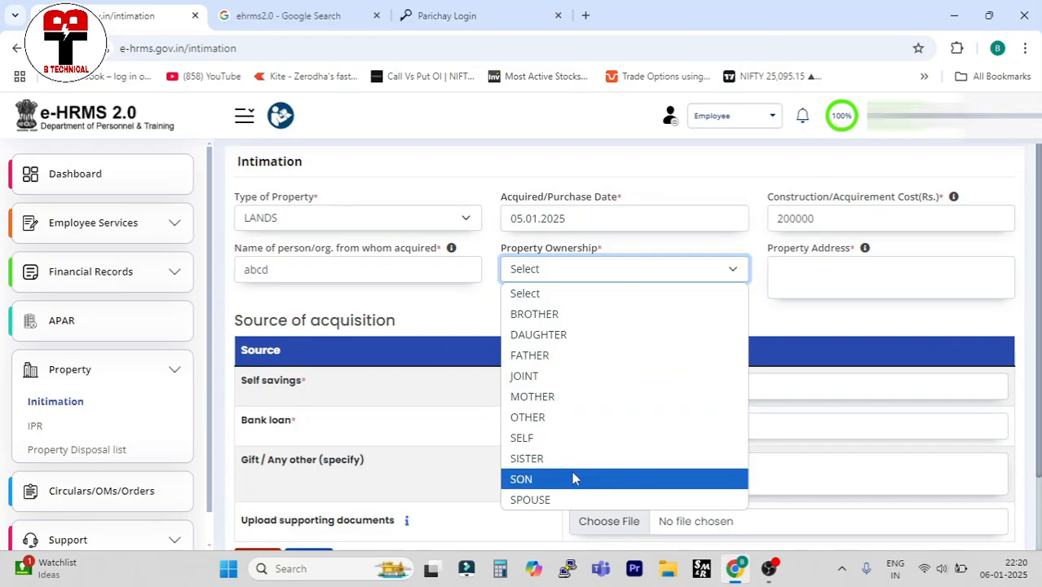
click(532, 500)
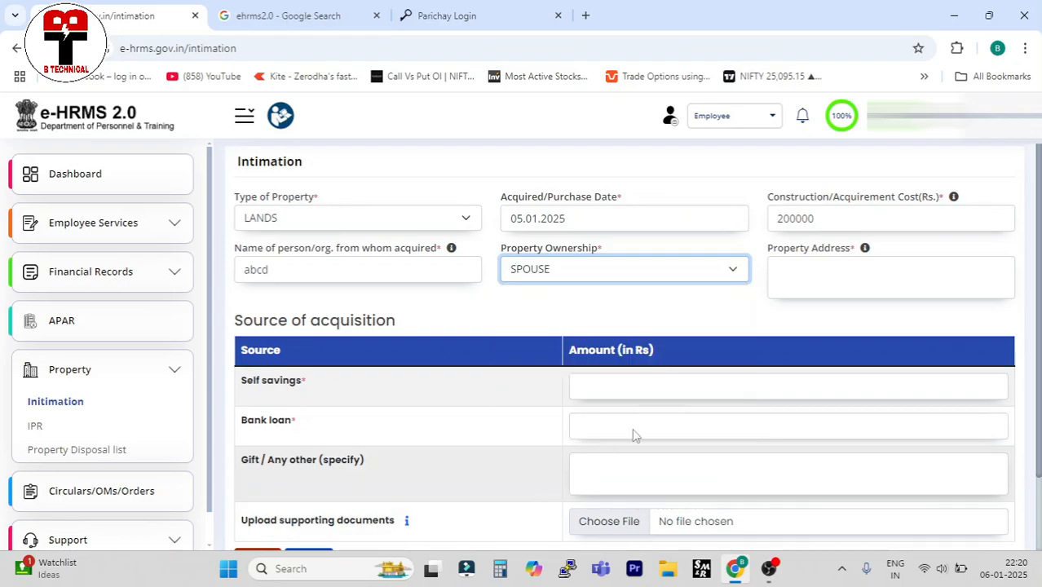
click(817, 282)
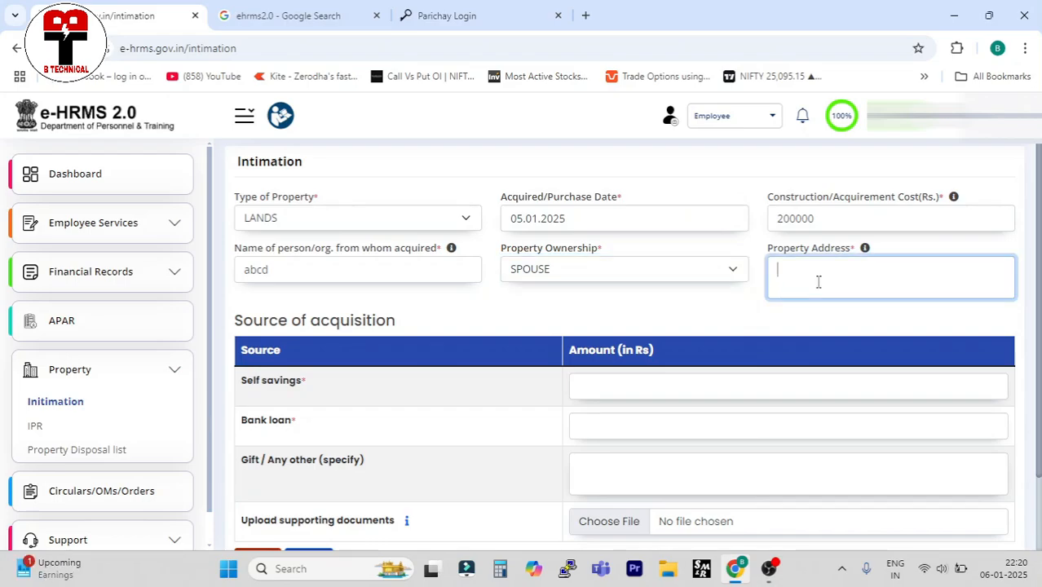
Type the property's village address into the Property Address box.
text(vill abcd)
scroll(561, 322, down, 2)
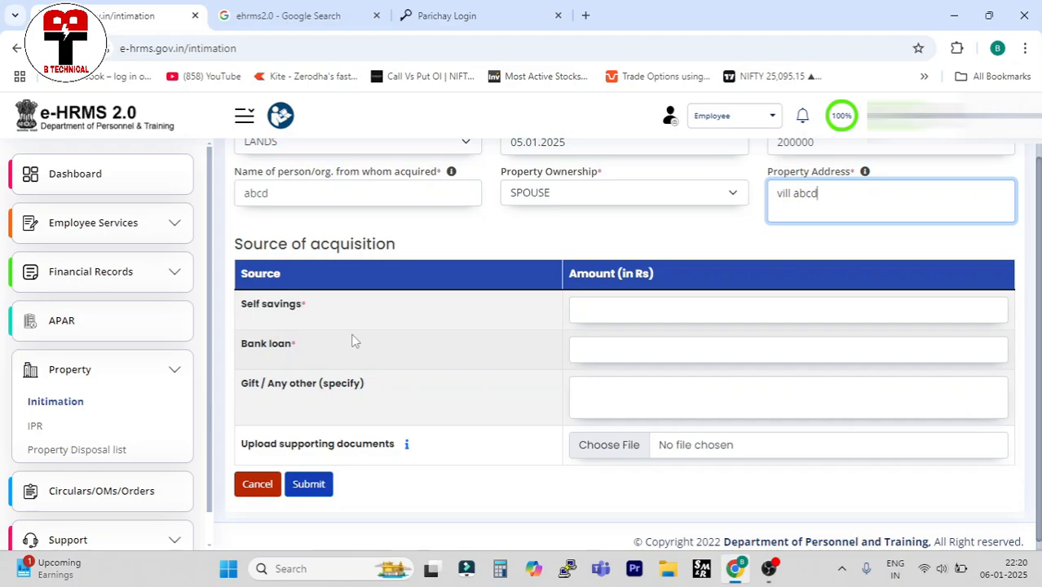
Enter funding amounts: 500000 self savings, 1000000 bank loan, 50000 gift/other.
click(581, 310)
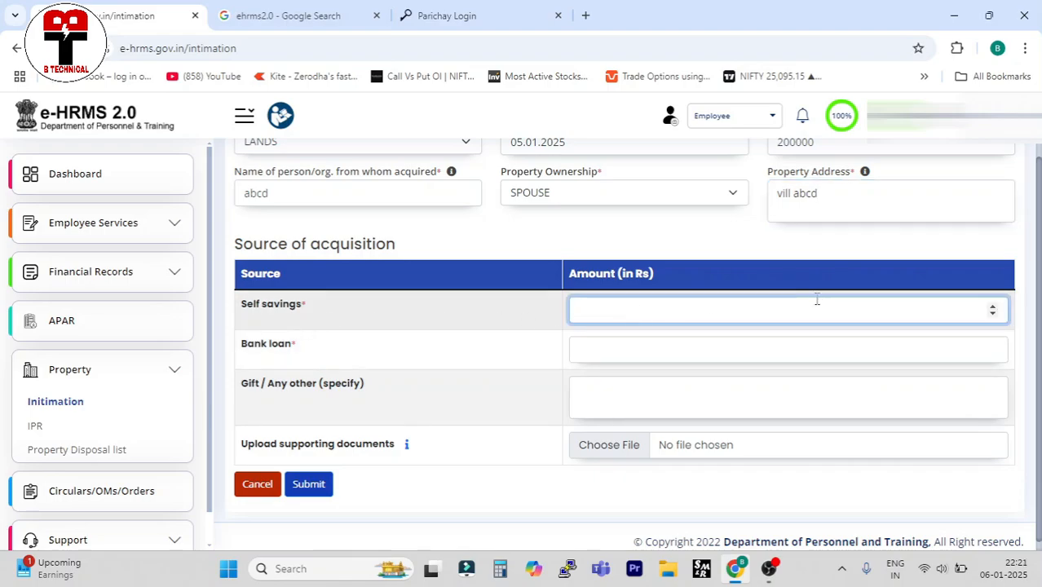
text(1)
text(00000)
key(BackSpace)
key(BackSpace)
key(BackSpace)
key(BackSpace)
key(BackSpace)
key(BackSpace)
text(500000)
click(623, 352)
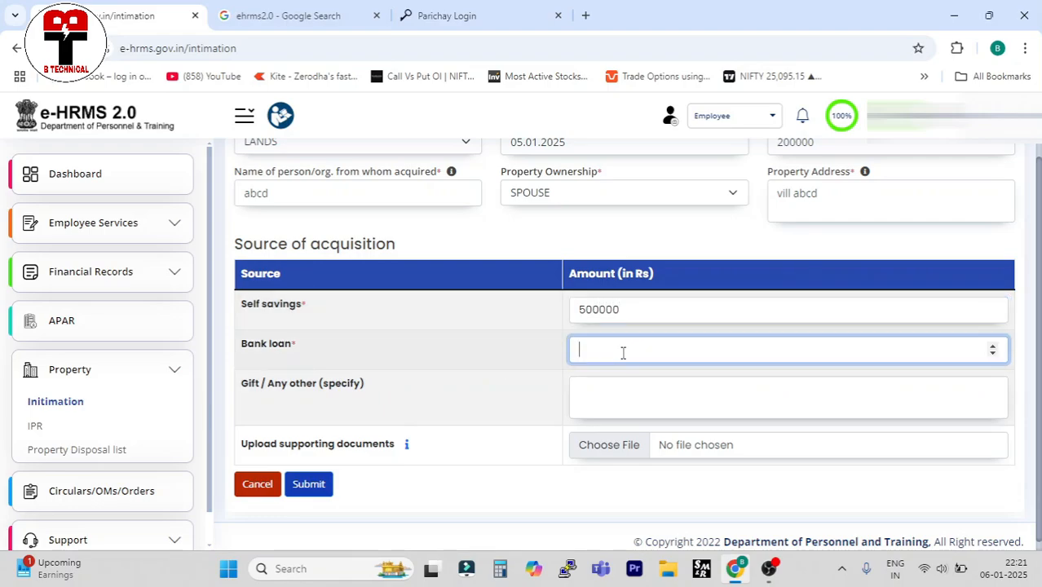
text(1000000)
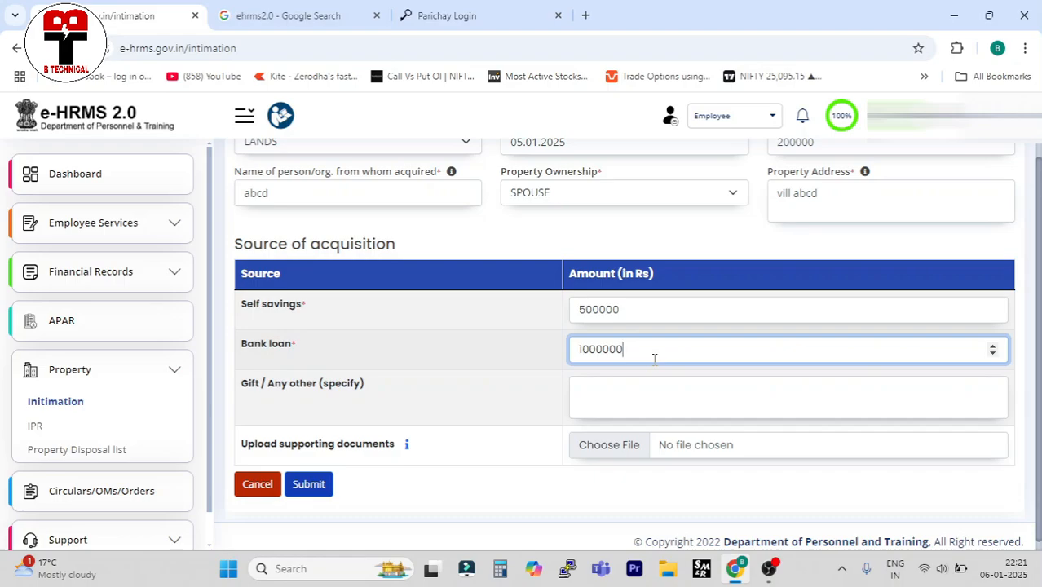
click(612, 393)
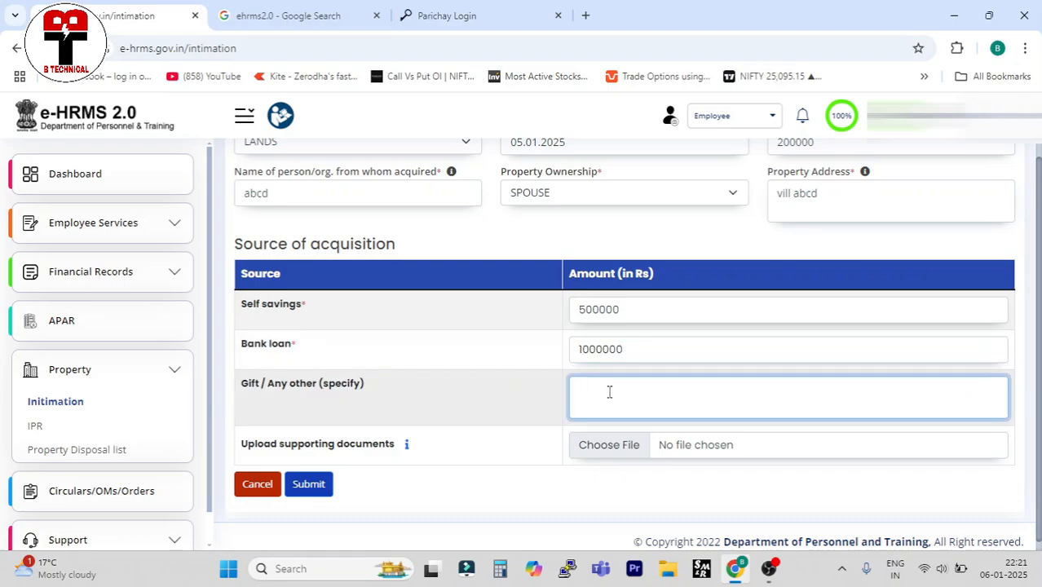
text(50000)
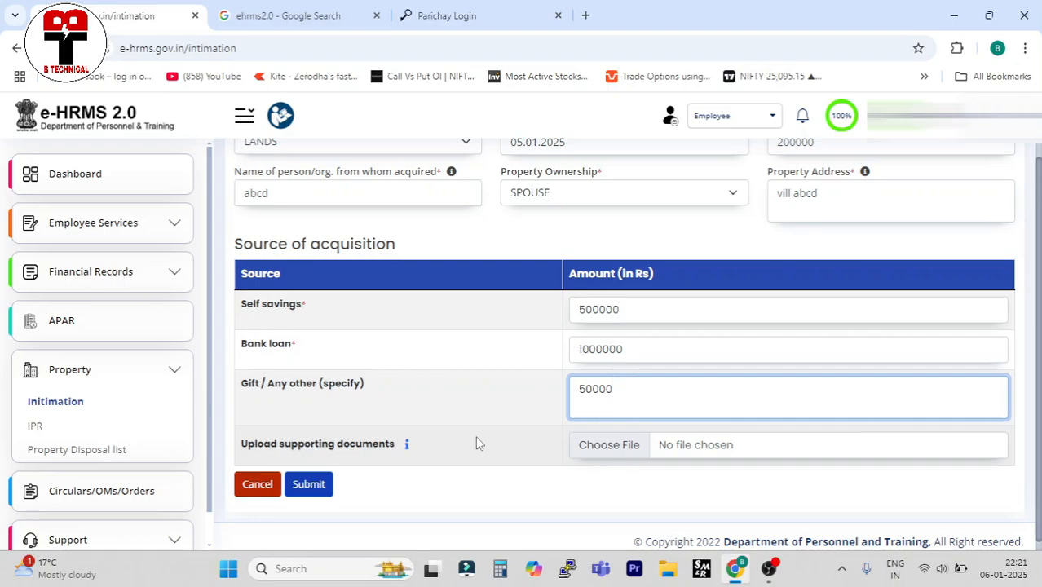
click(613, 455)
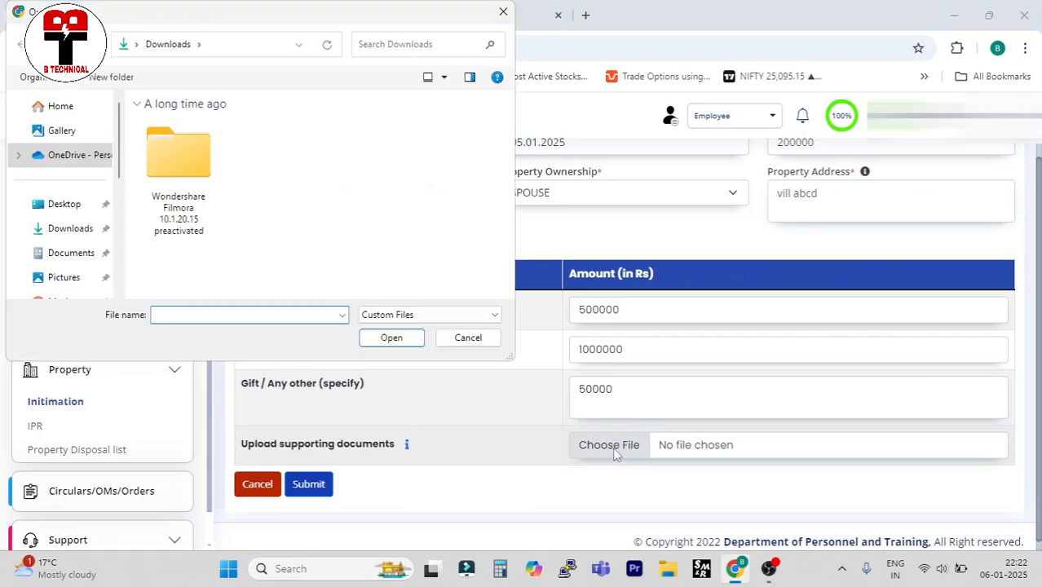
click(503, 13)
scroll(423, 467, down, 1)
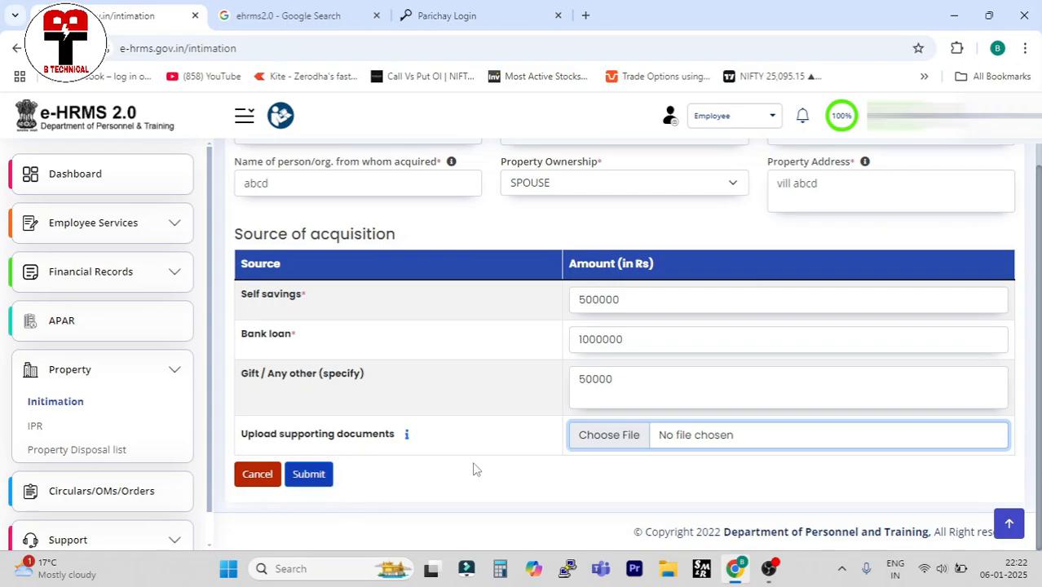
scroll(474, 463, up, 1)
scroll(466, 470, down, 1)
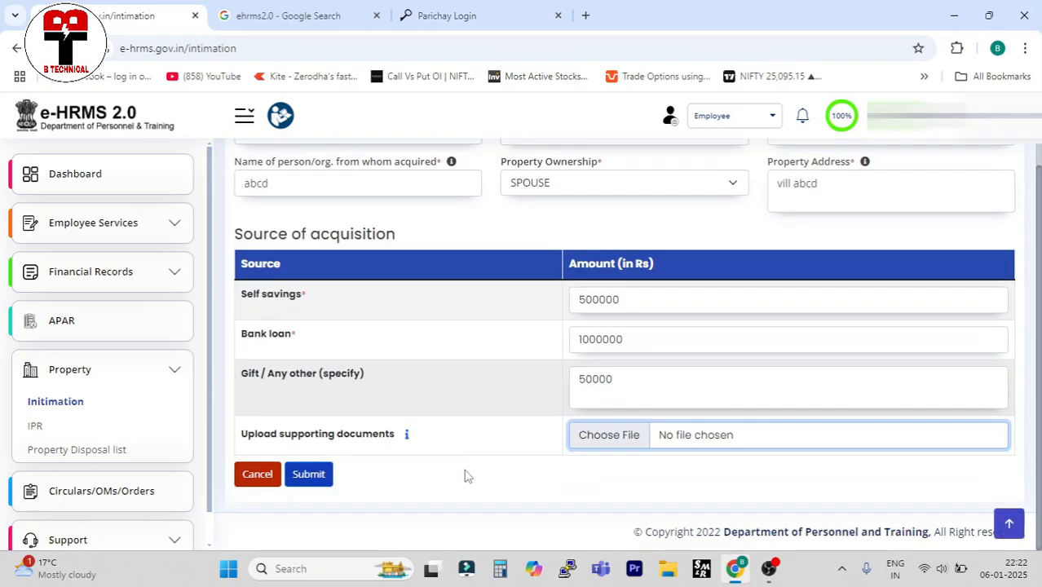